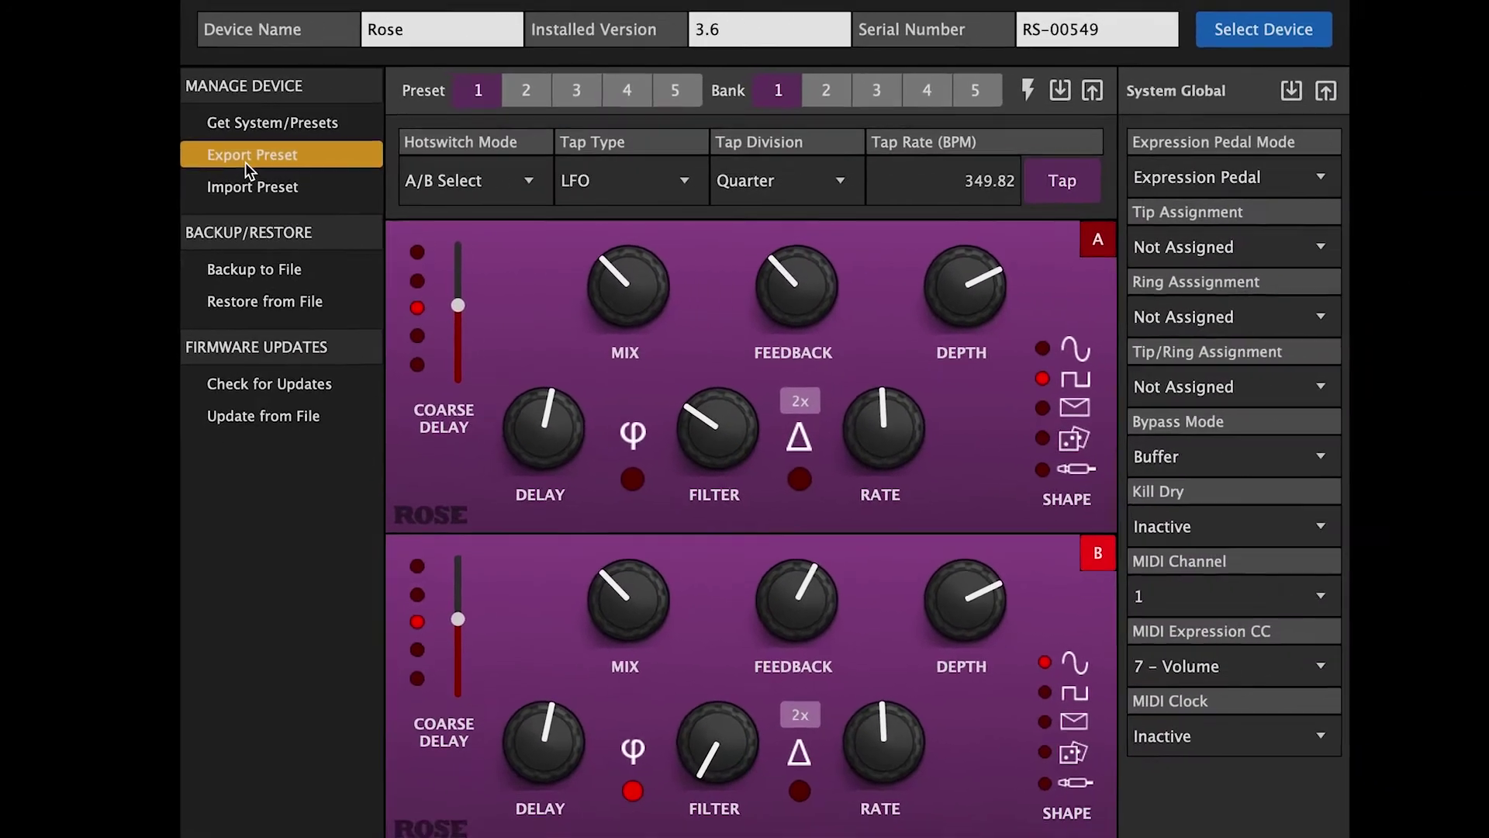
- Export the Rose preset to Downloads as 'Eventide Rules', tagged 'awesome delay'
left_click(323, 160)
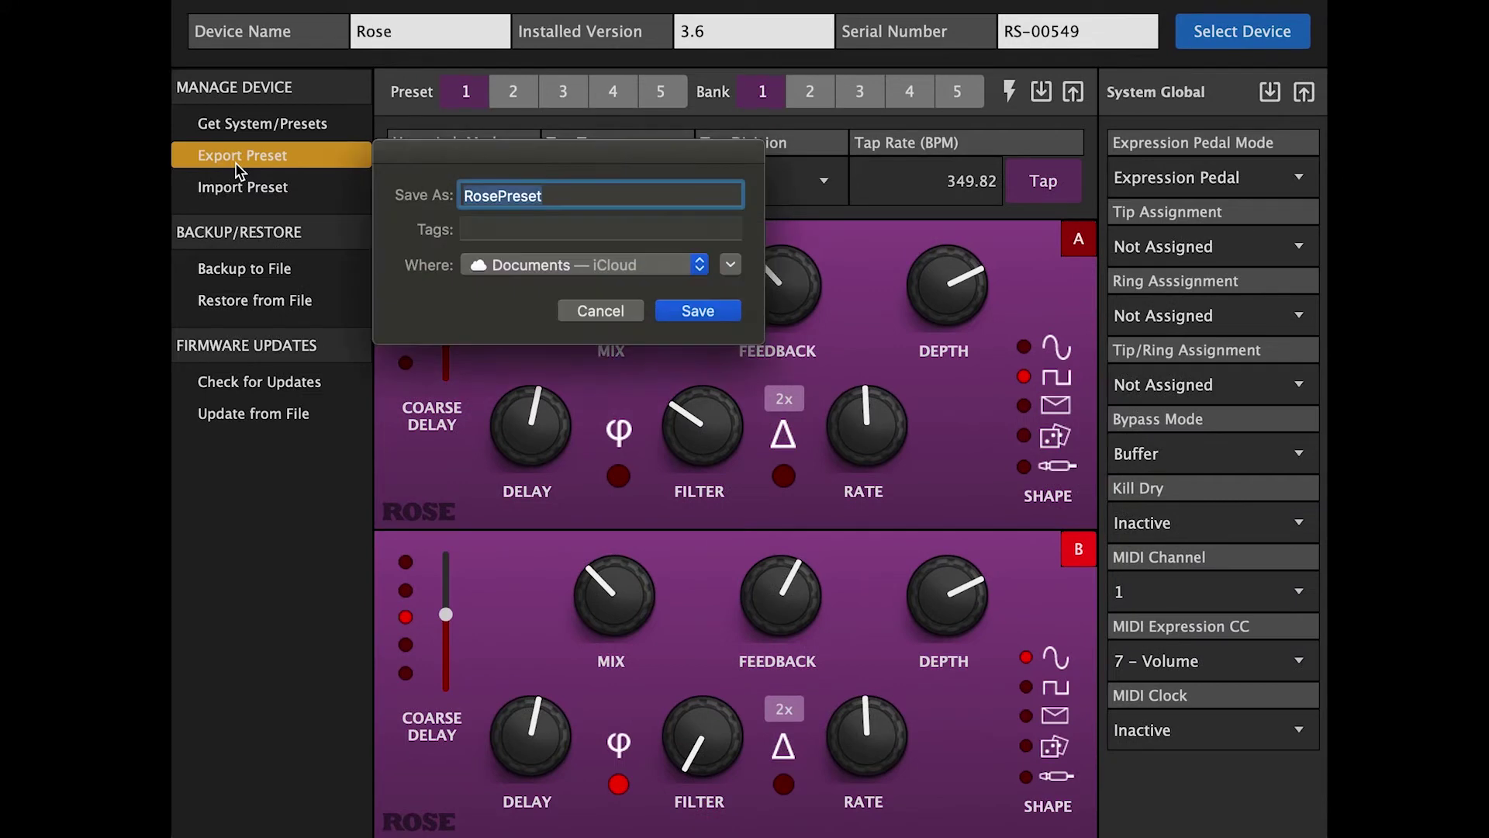
type("Eventide Rules")
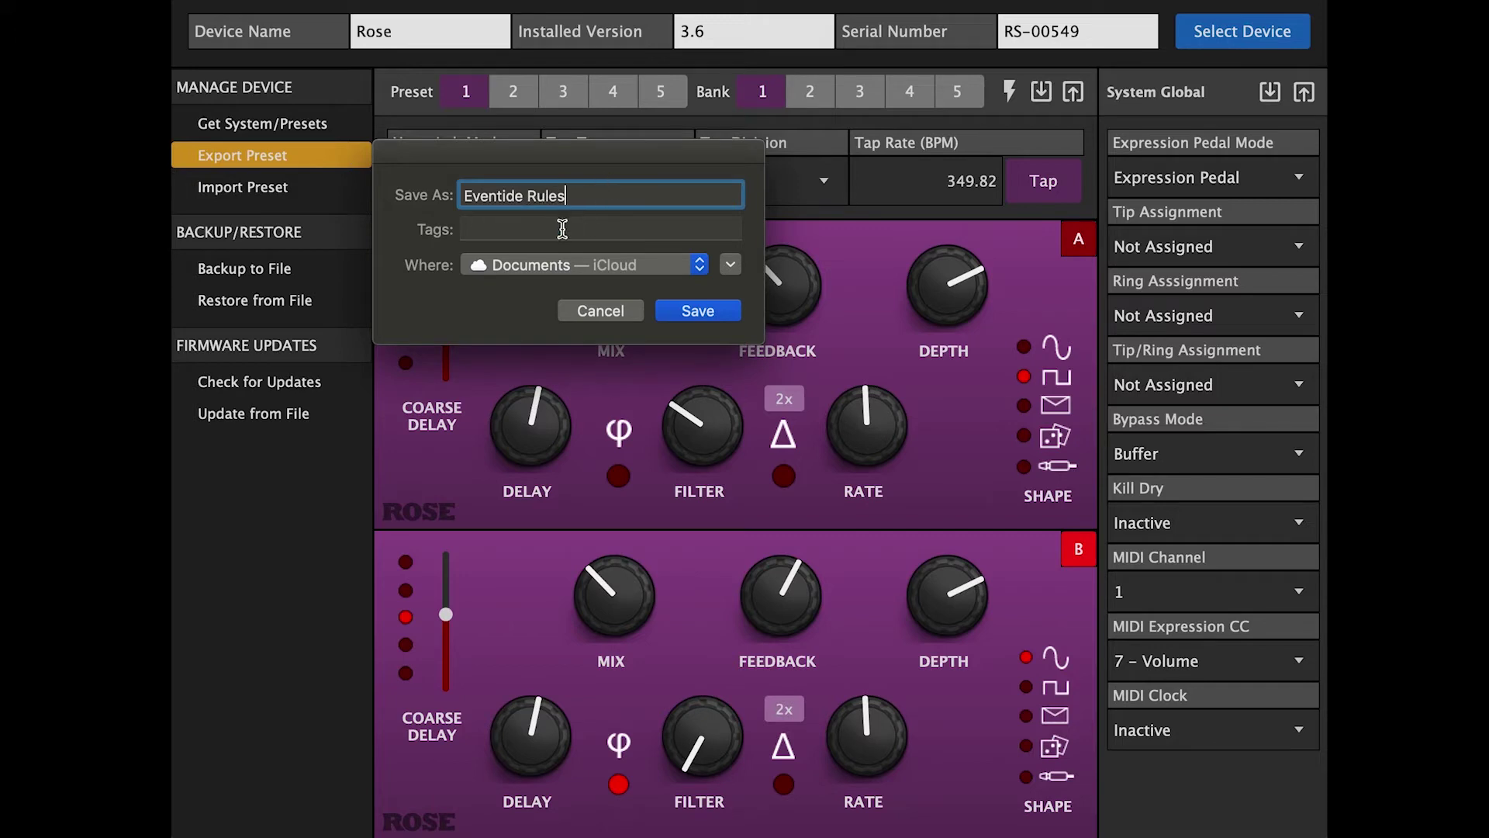
left_click(562, 230)
left_click(553, 262)
type("awesome delay")
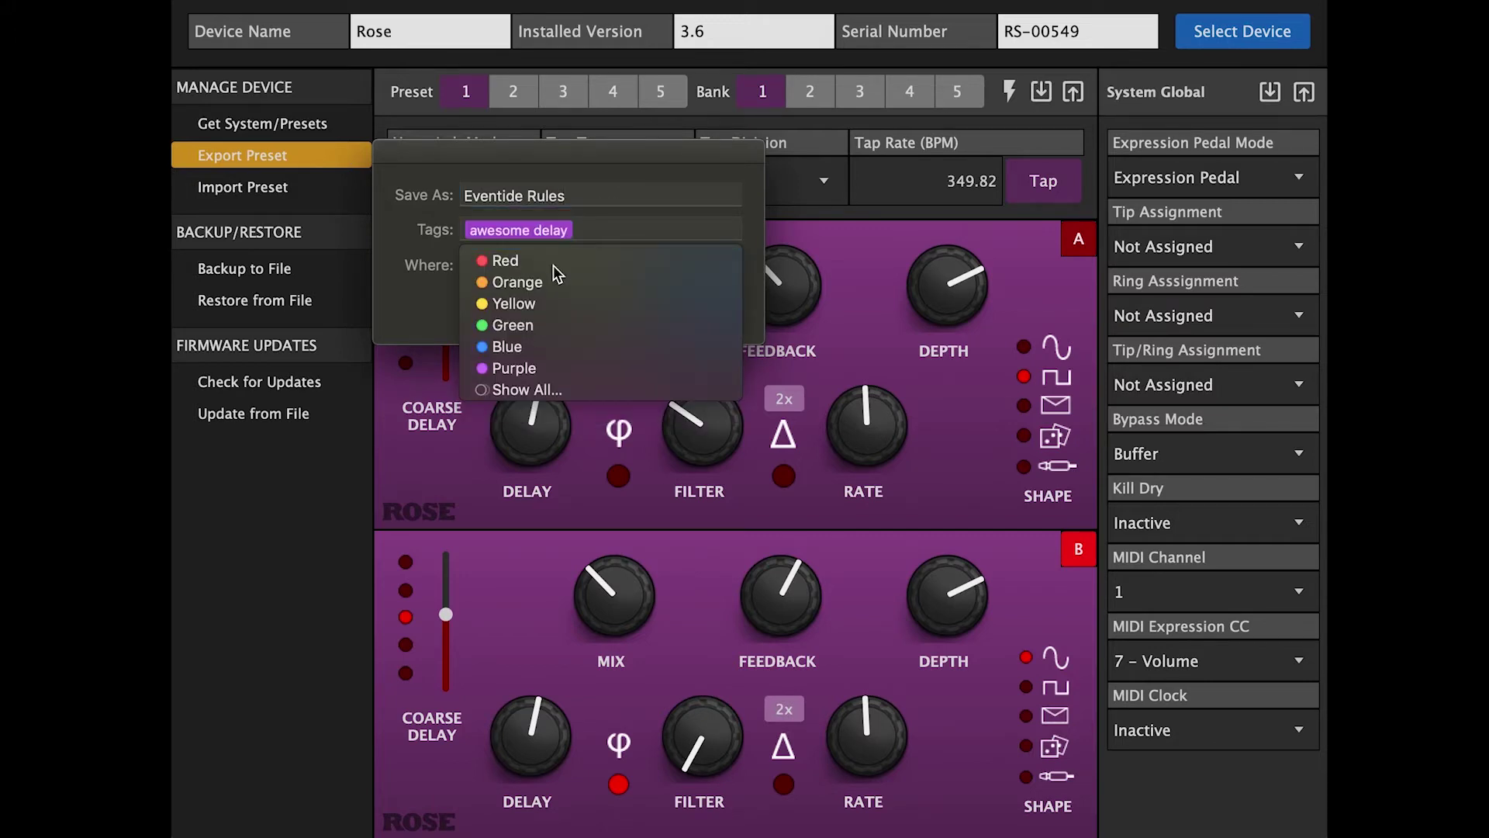
left_click(429, 302)
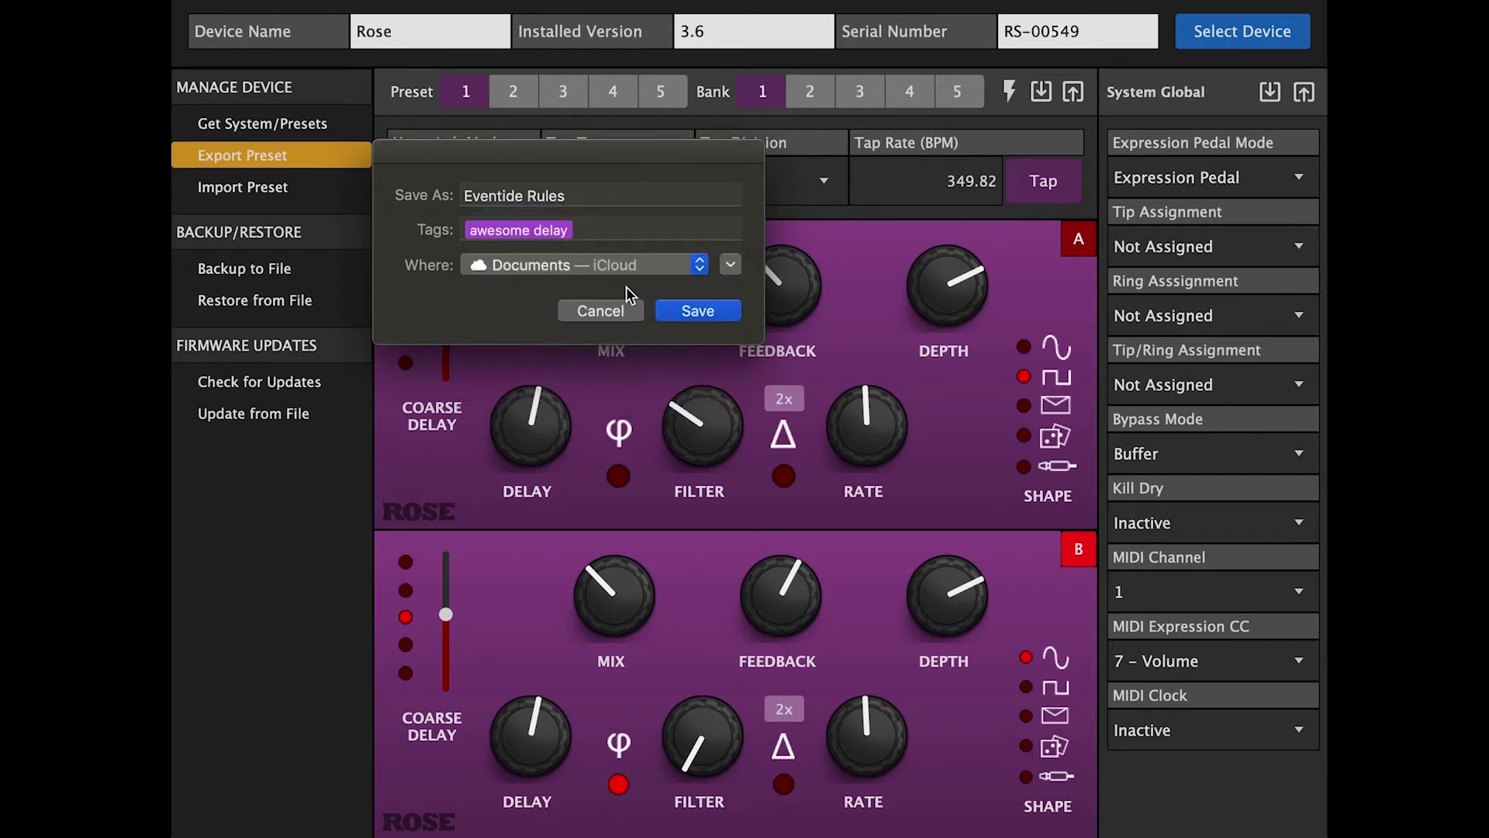
left_click(696, 265)
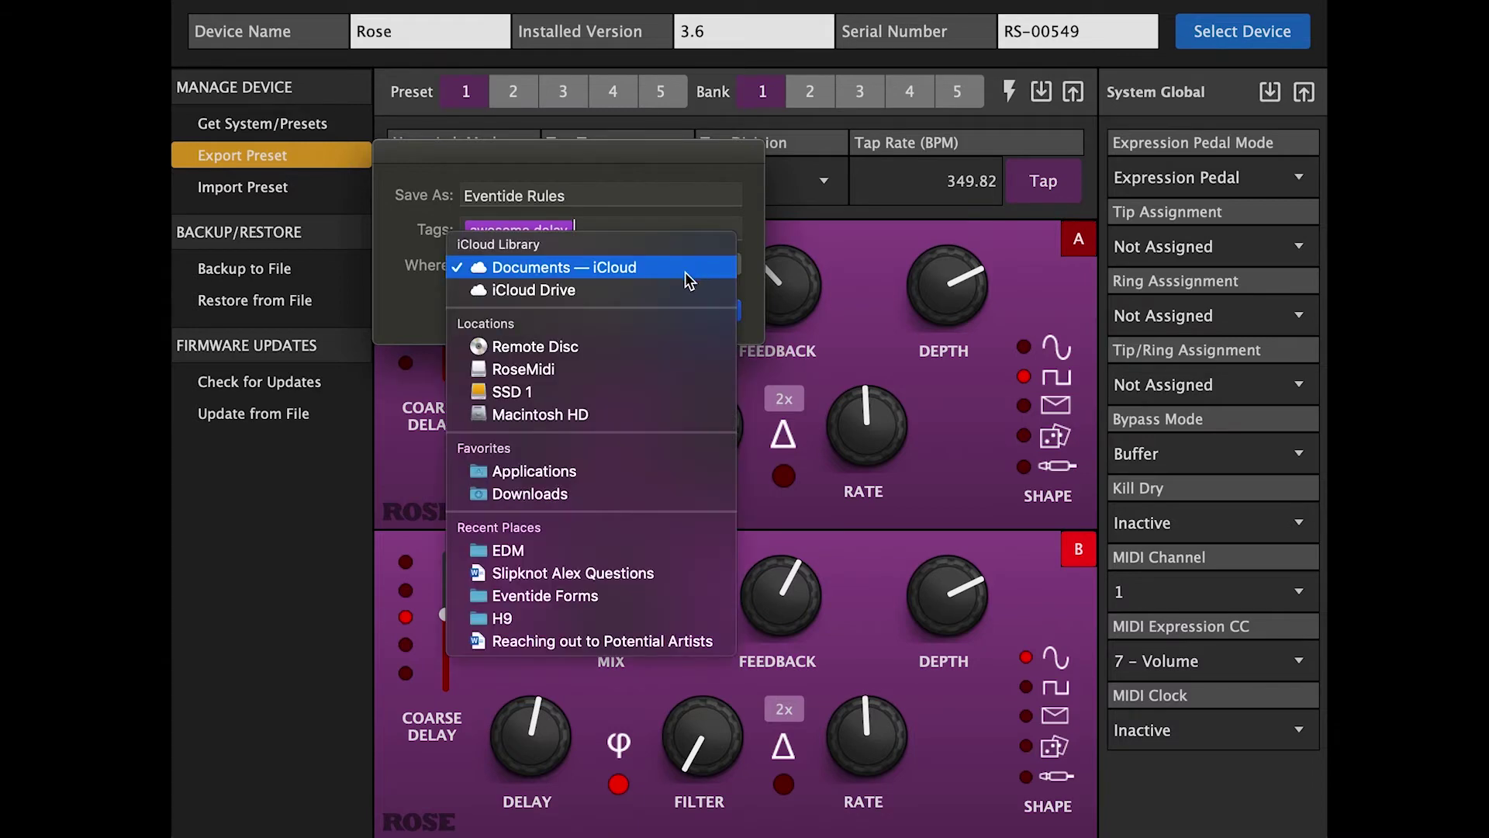
left_click(562, 493)
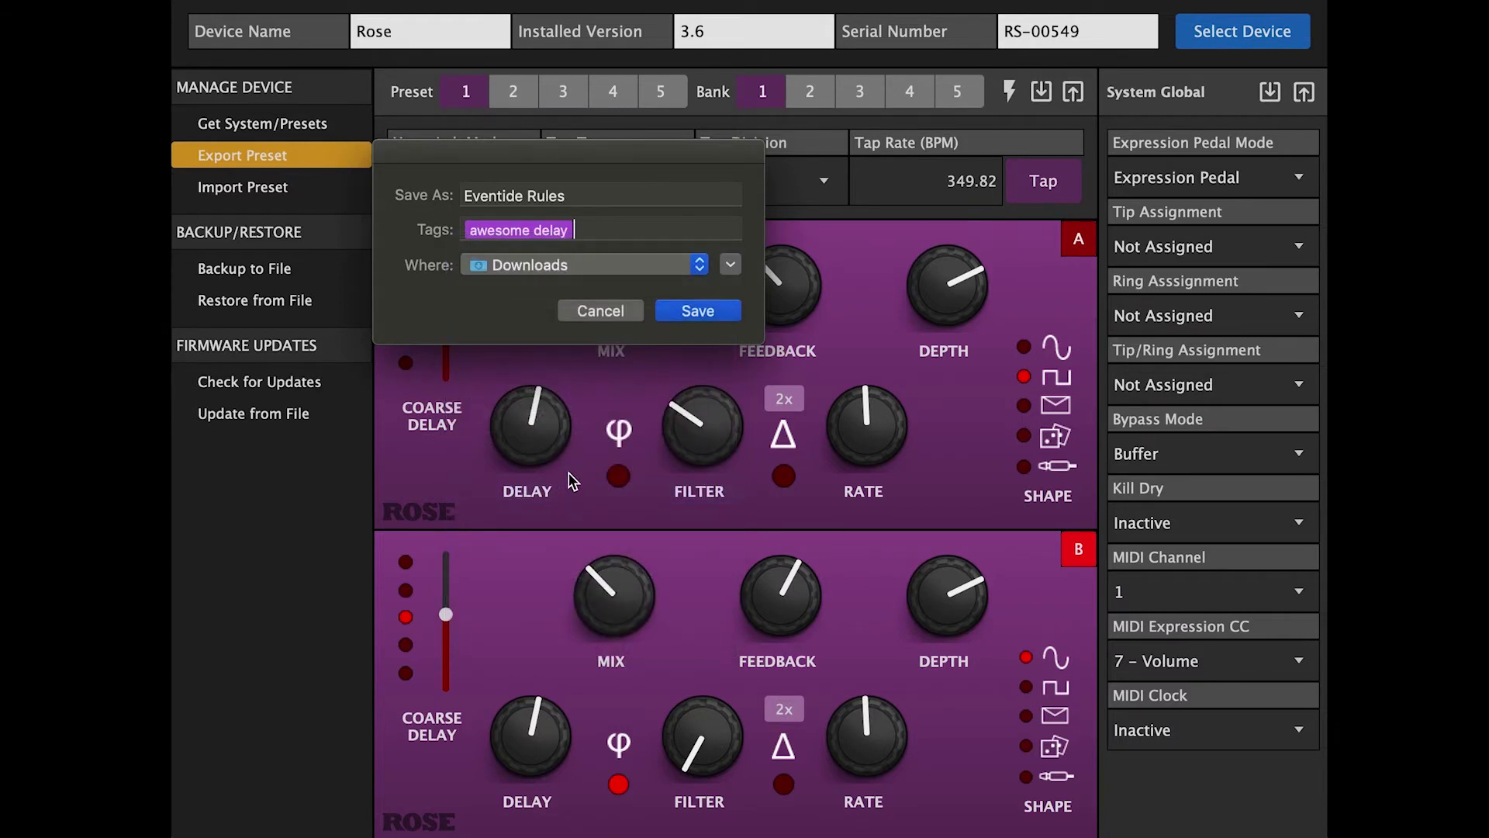
left_click(697, 311)
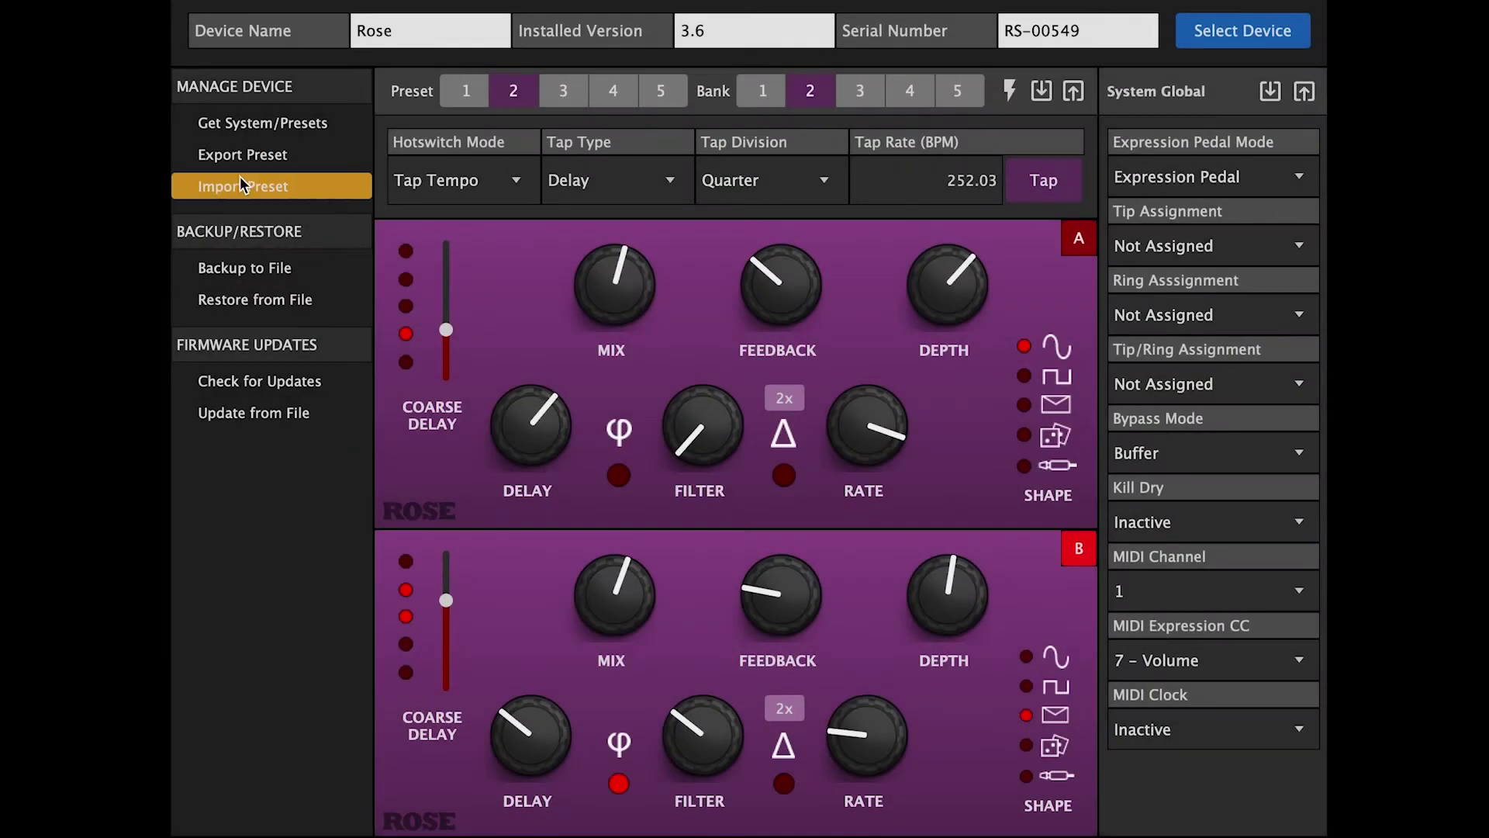
- Import 'Eventide Rules.rsps', dismiss the confirmation, and bring up the save-to-pedal prompt
left_click(241, 184)
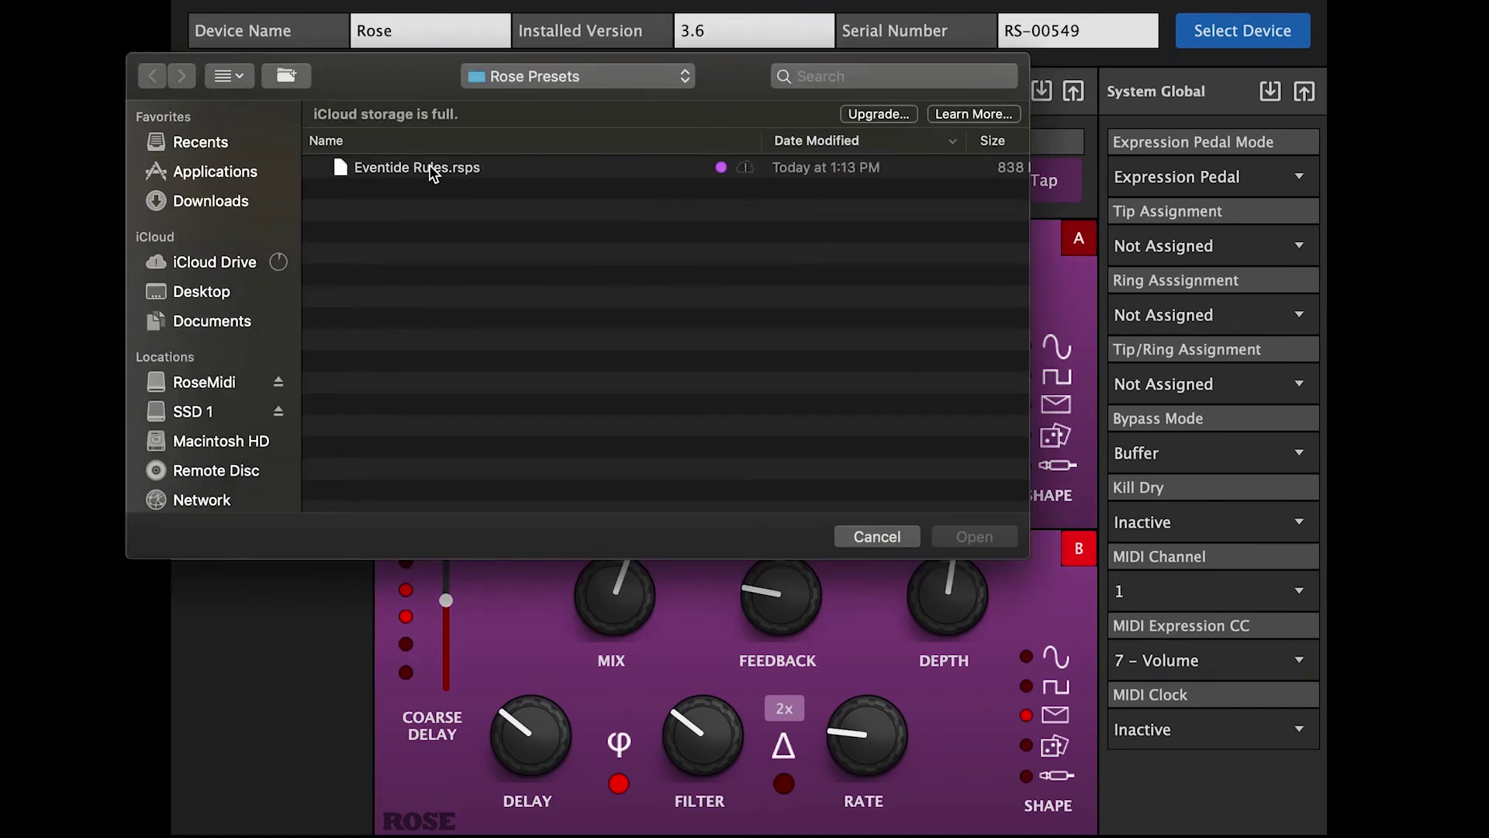
left_click(433, 173)
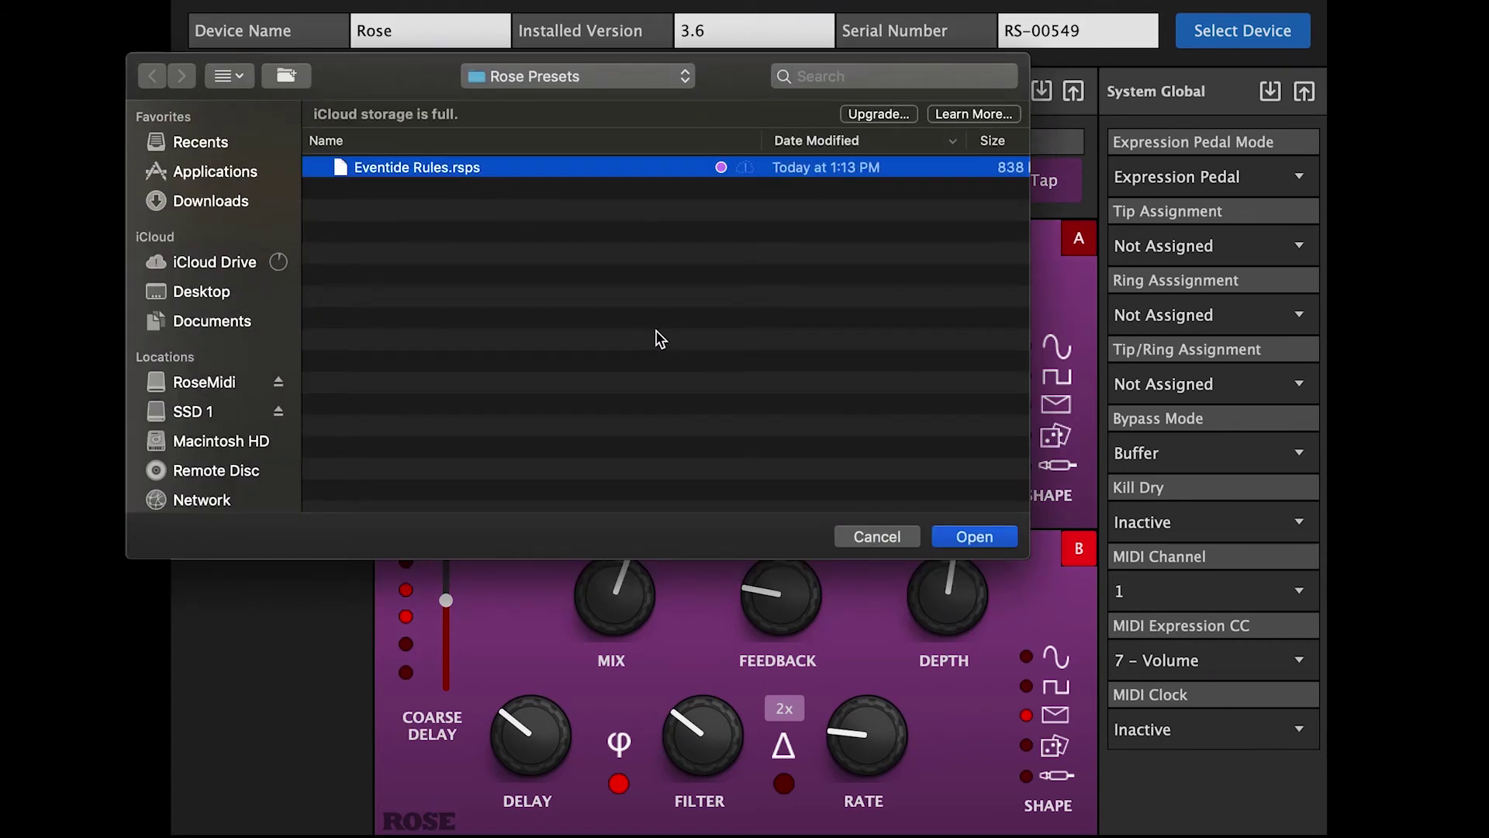
left_click(973, 537)
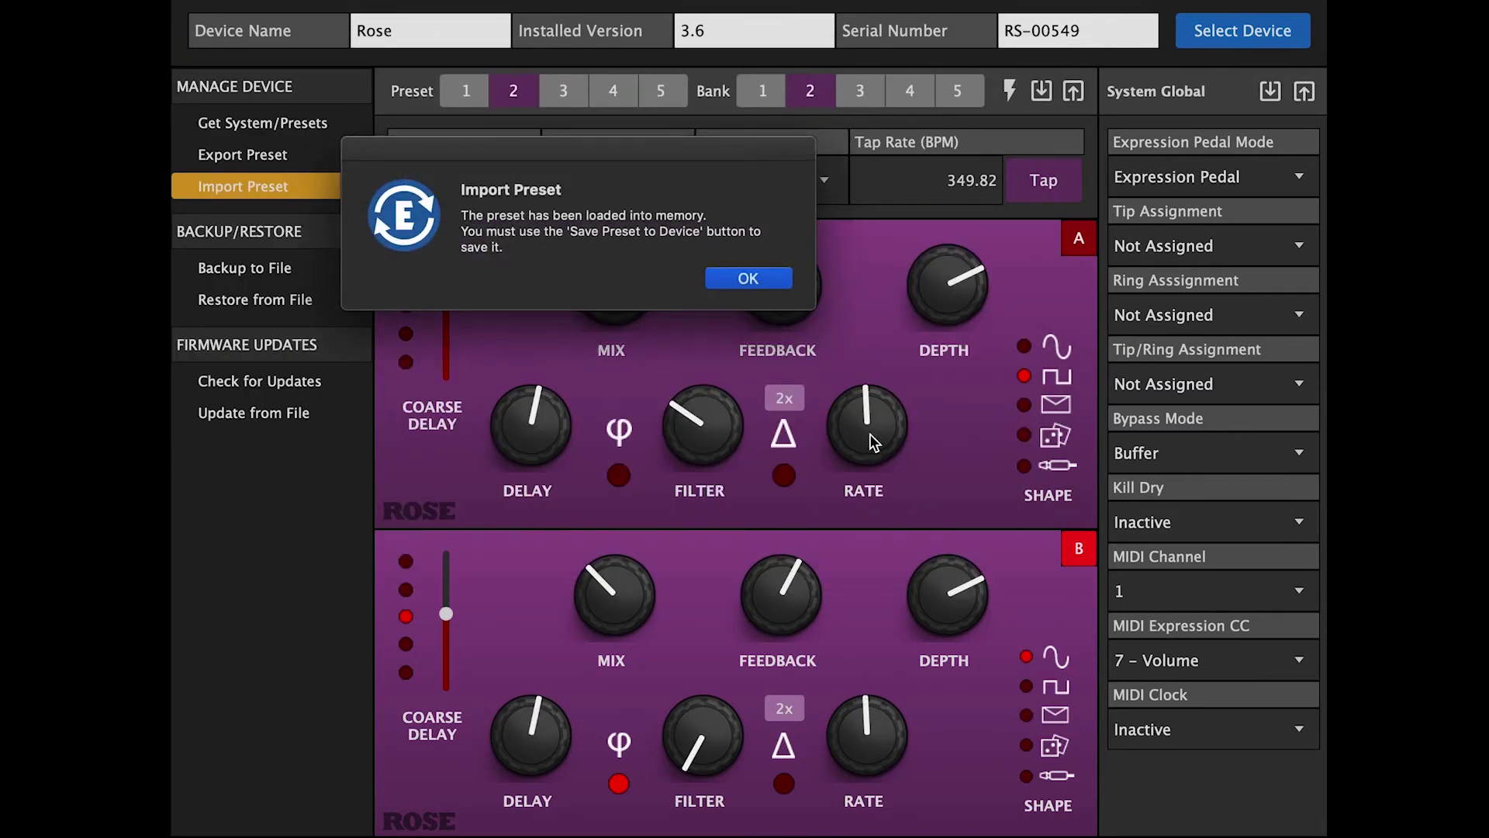
left_click(749, 279)
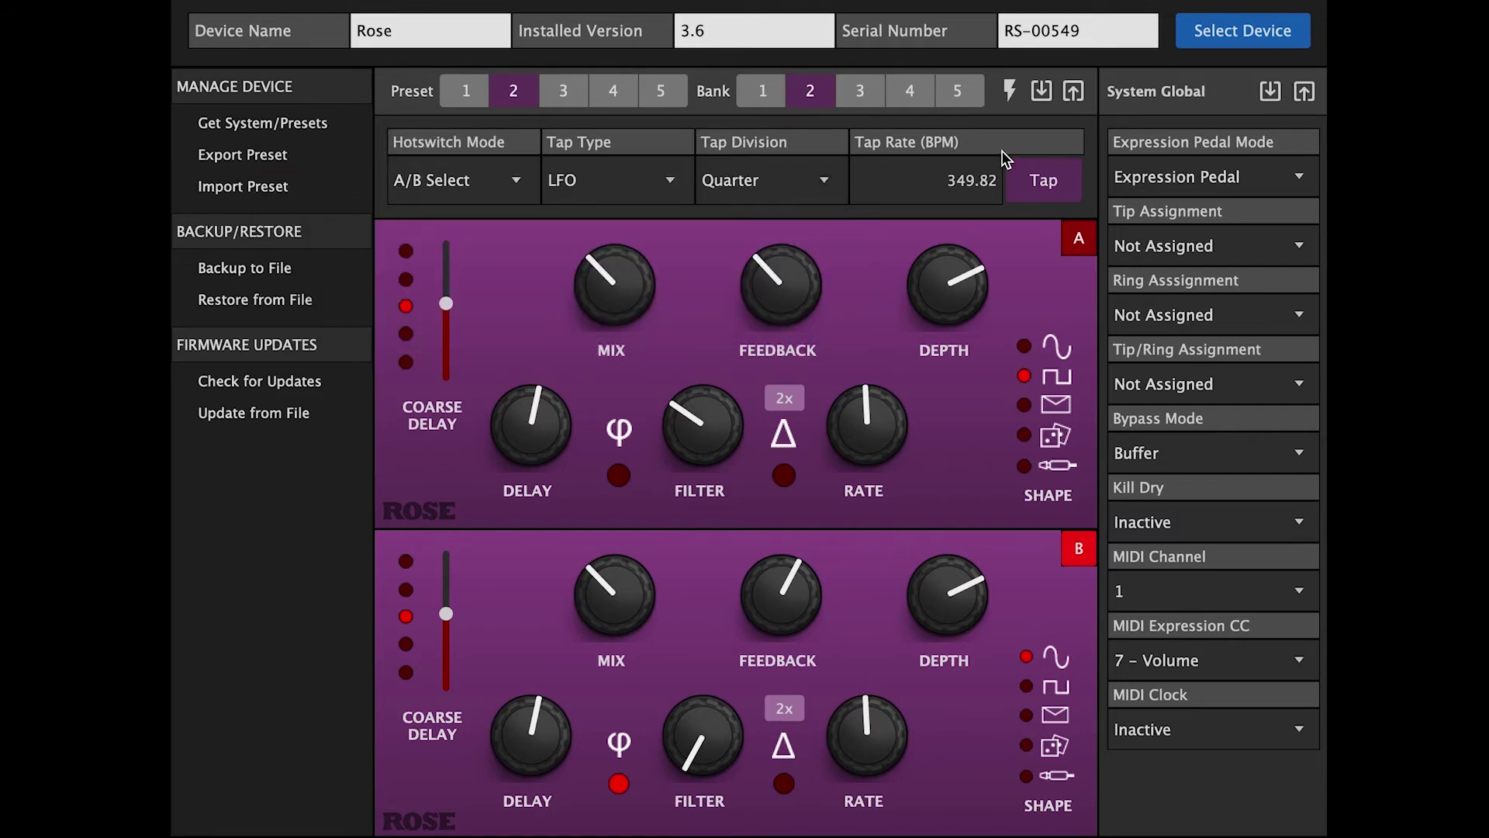
left_click(1074, 92)
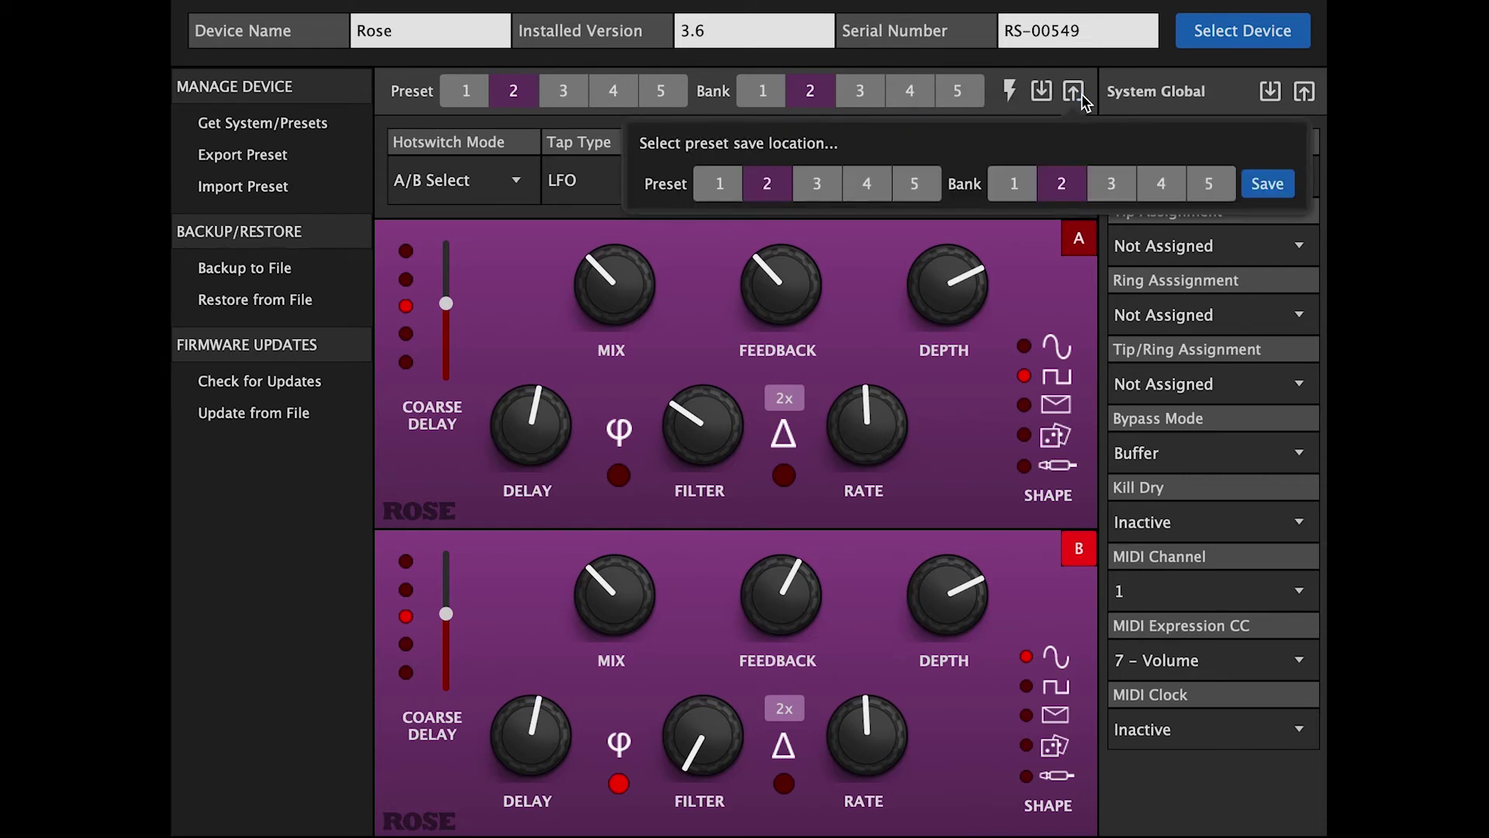
- Write the Eventide Rules preset to Preset 1, Bank 1 on the pedal
left_click(722, 185)
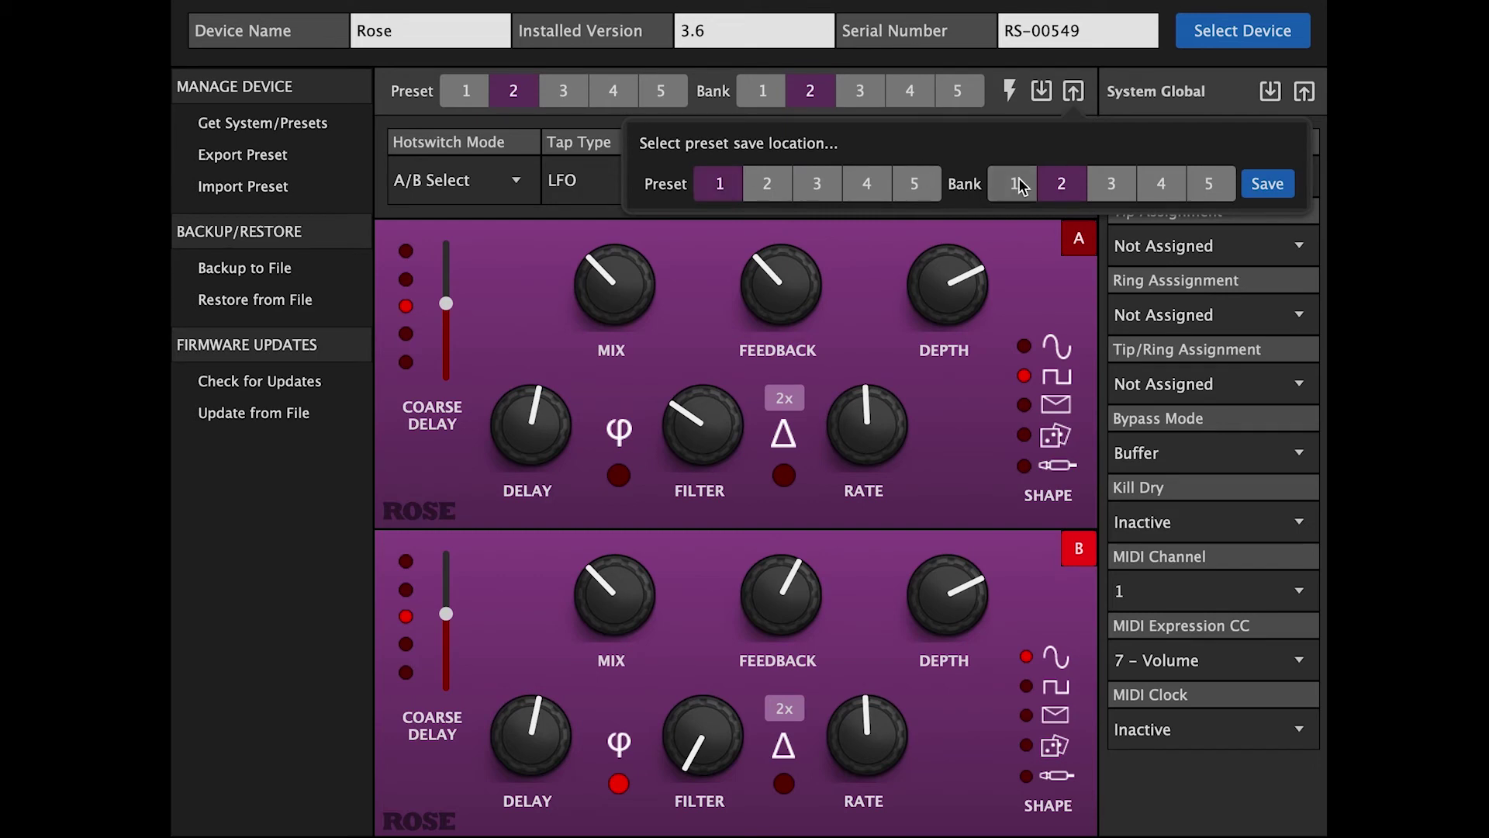
left_click(1014, 183)
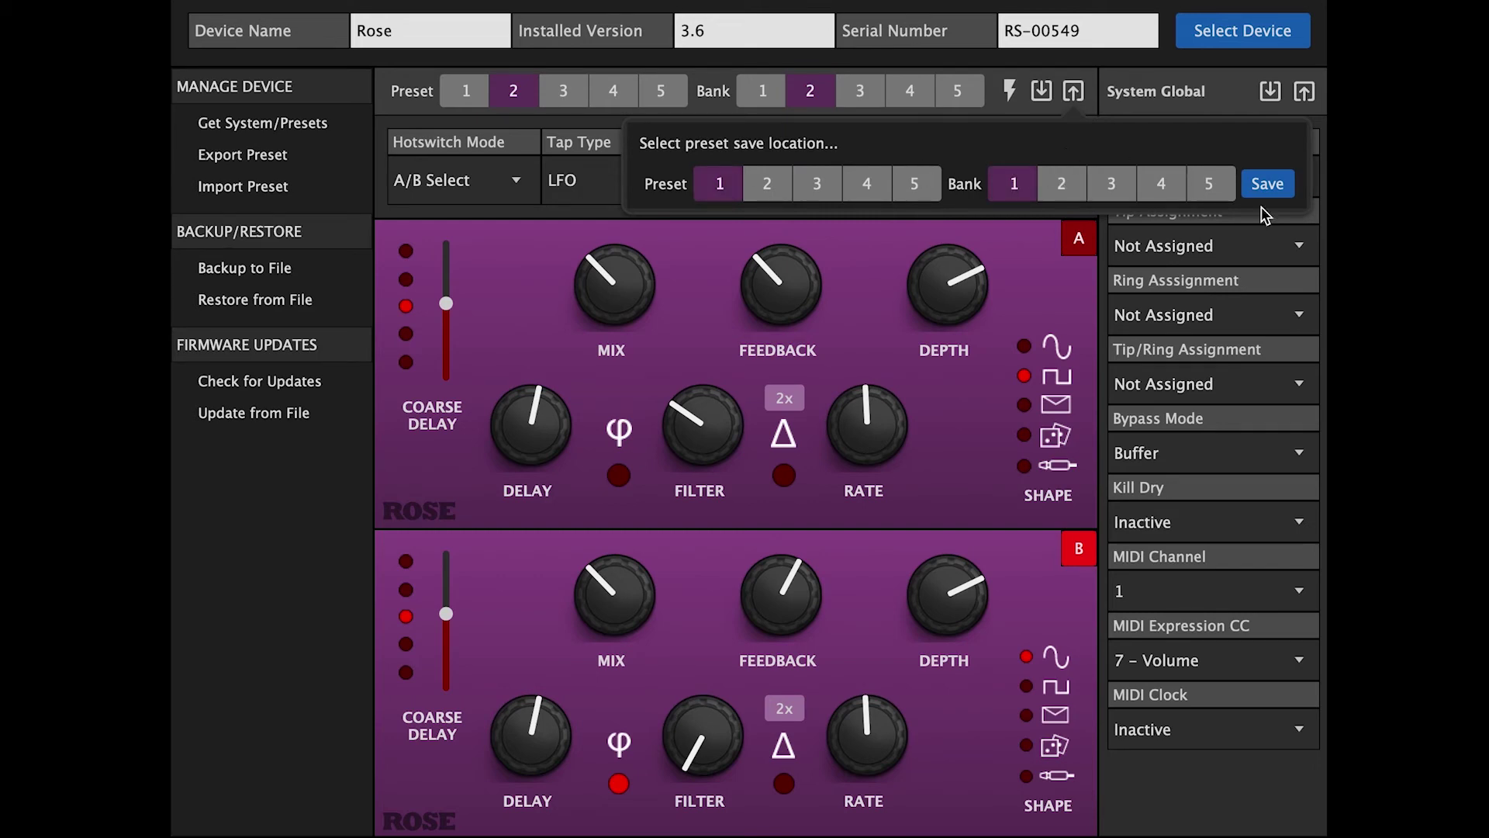
left_click(1268, 184)
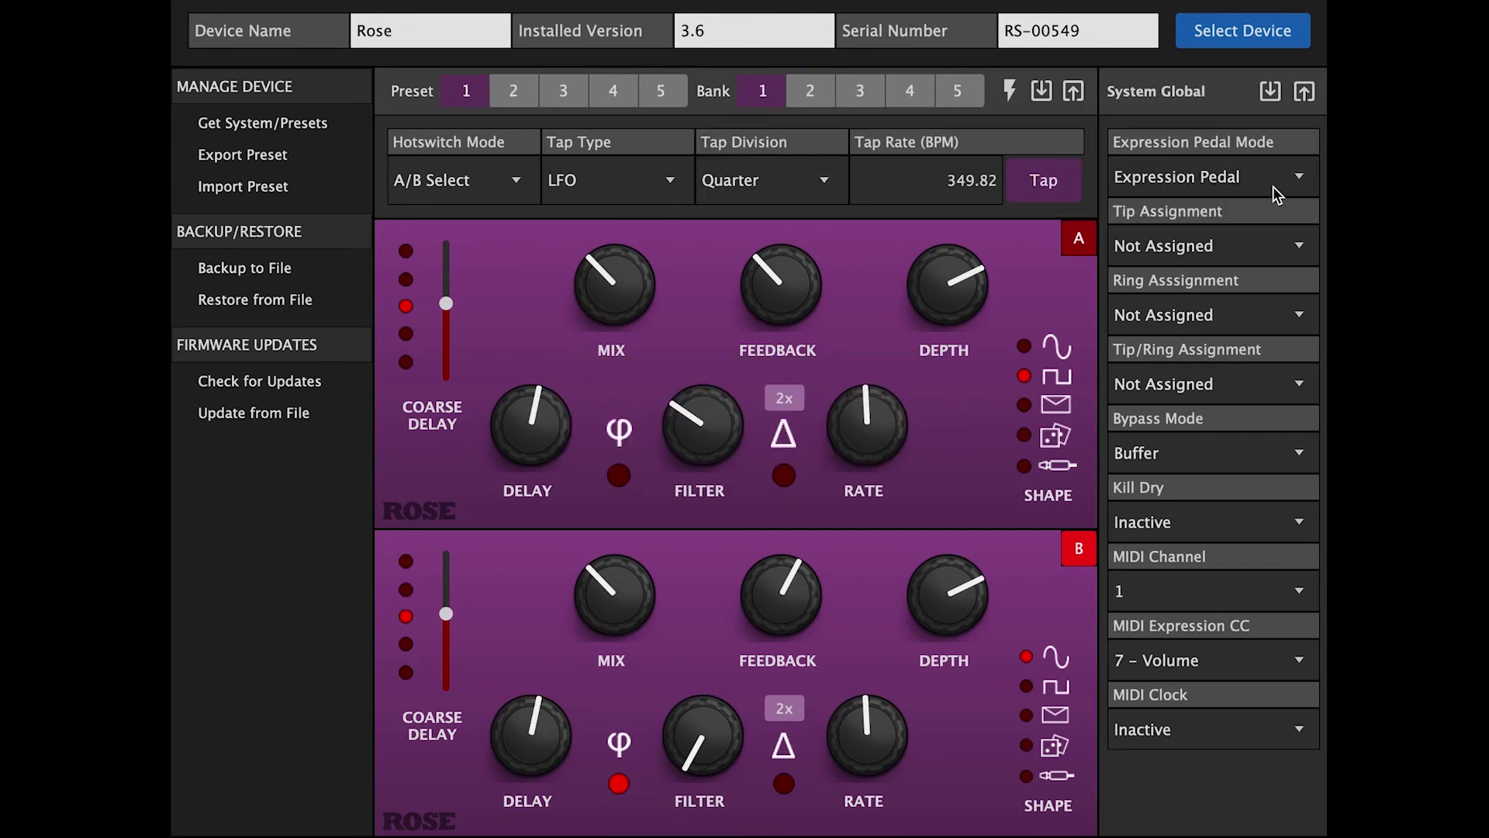